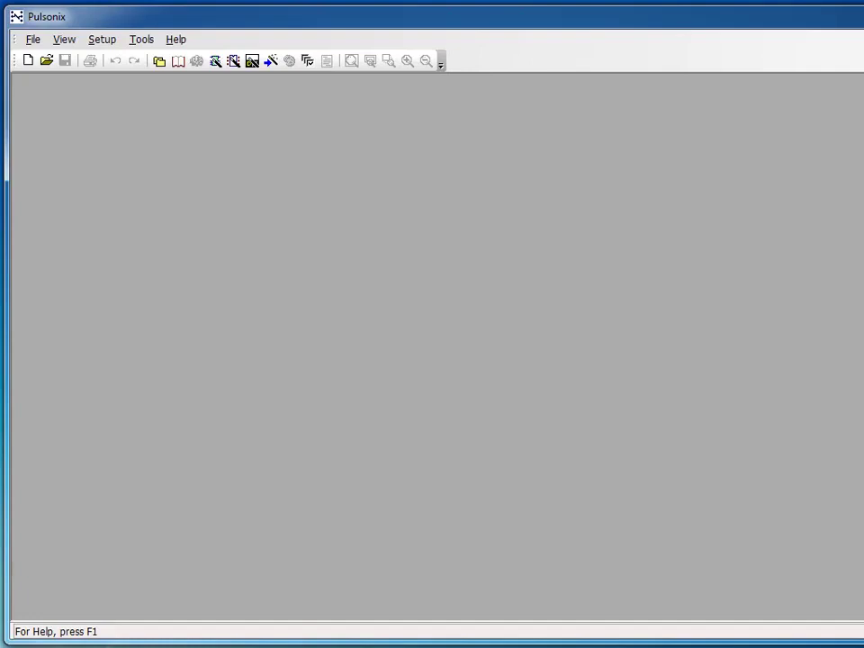
Find the PLX file in the 2014-07-01_07-31-24 export folder, then move Explorer off screen
{"action": "left_click_drag", "start_coordinate": [650, 285], "coordinate": [591, 243]}
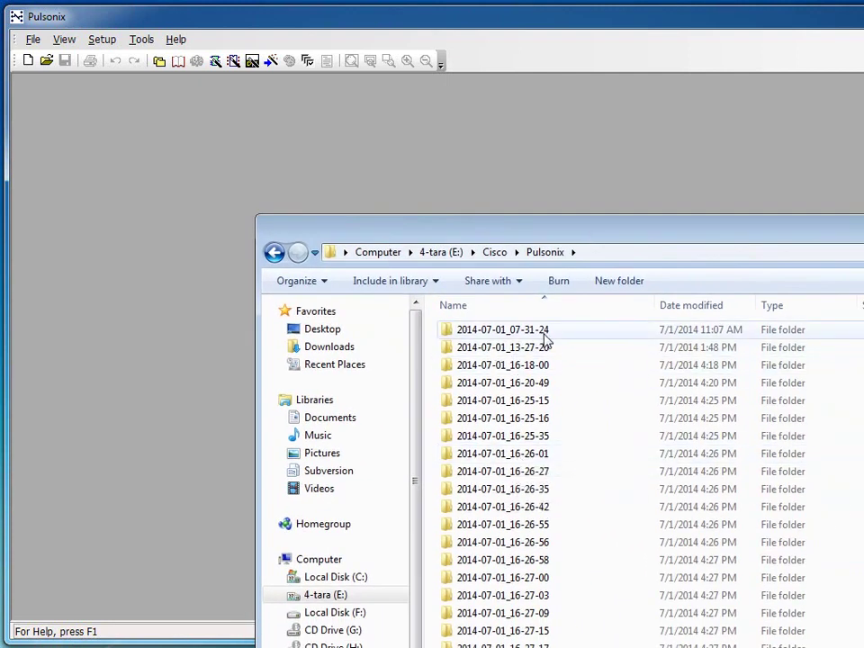
{"action": "mouse_move", "coordinate": [503, 329]}
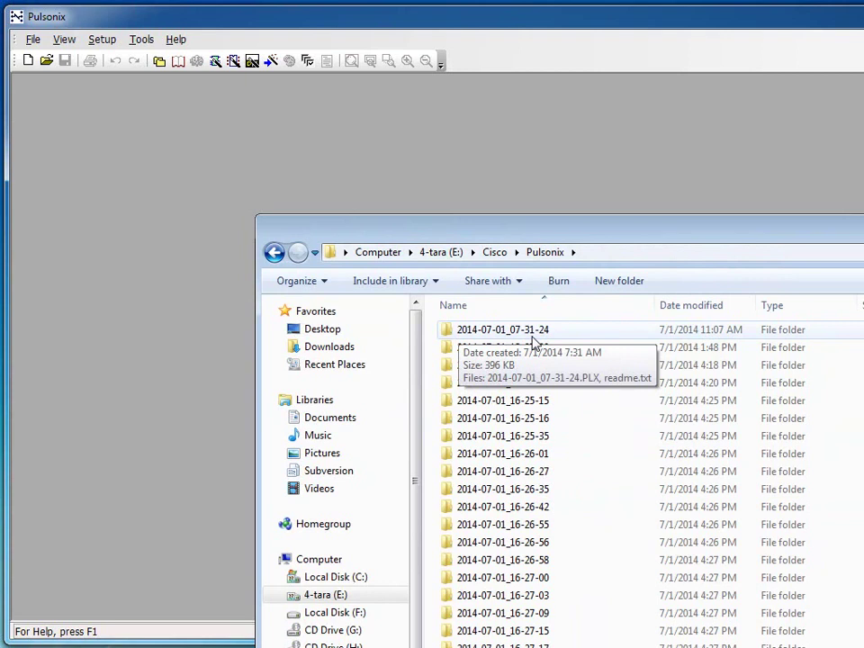
{"action": "double_click", "coordinate": [526, 334]}
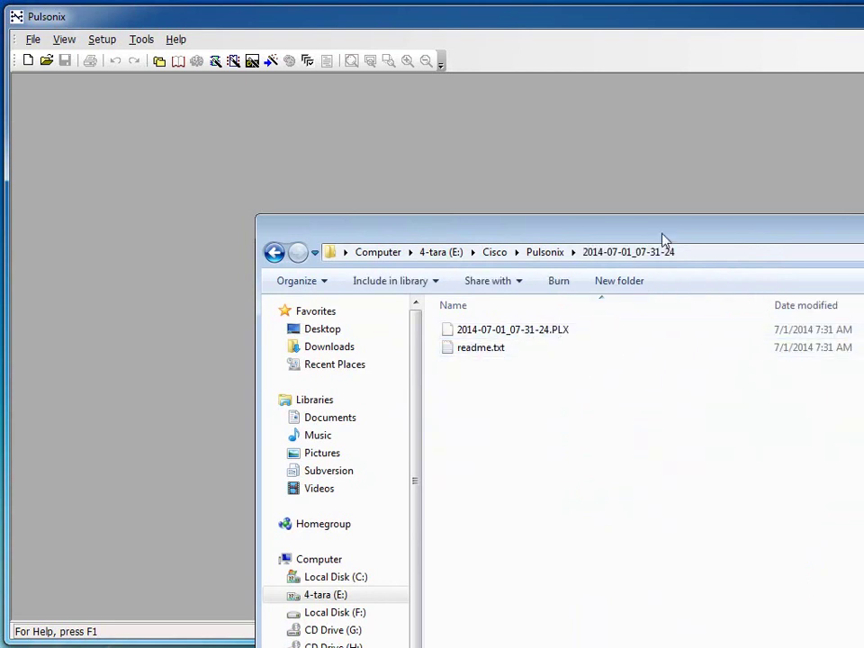
{"action": "left_click_drag", "start_coordinate": [663, 239], "coordinate": [863, 360]}
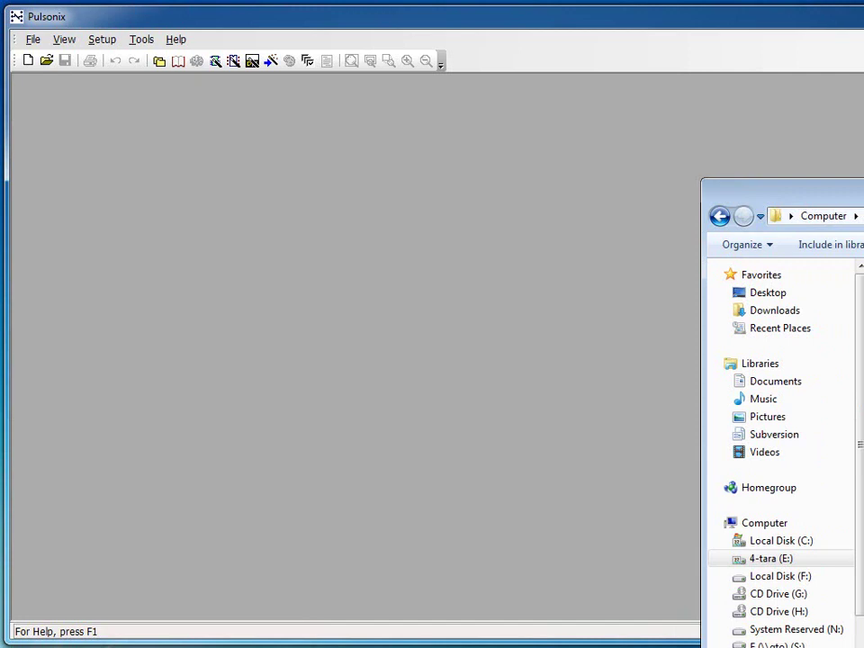
{"action": "left_click_drag", "start_coordinate": [863, 202], "coordinate": [772, 183]}
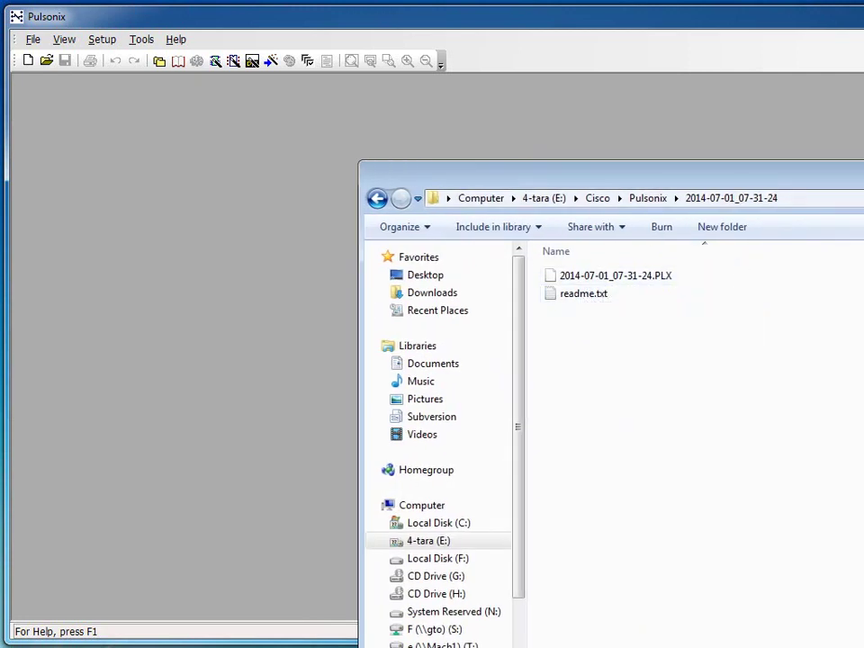
{"action": "left_click_drag", "start_coordinate": [863, 176], "coordinate": [863, 216]}
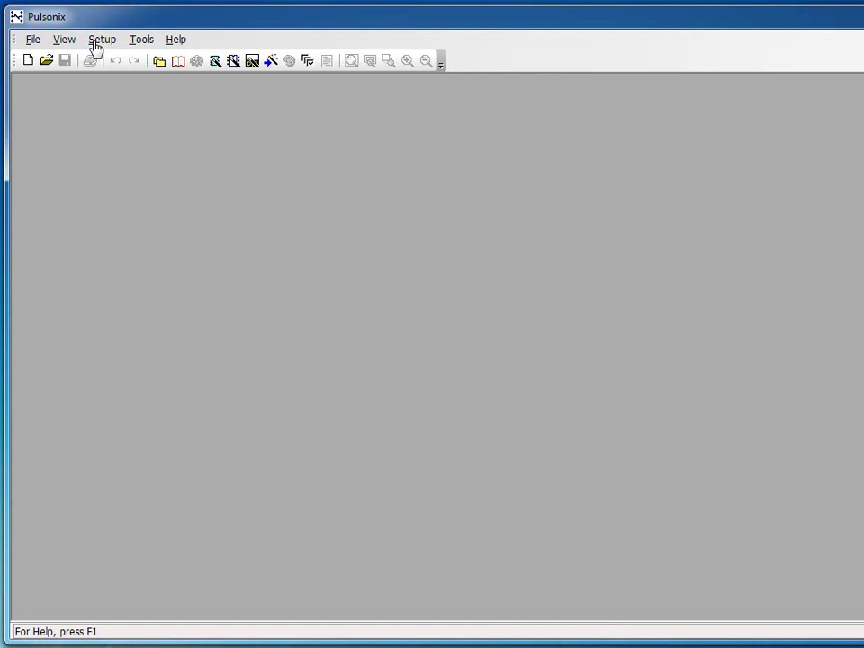
In Setup > Libraries, confirm C:\Libraries tops the folder search order, then view Schematic Symbols
{"action": "left_click", "coordinate": [101, 43]}
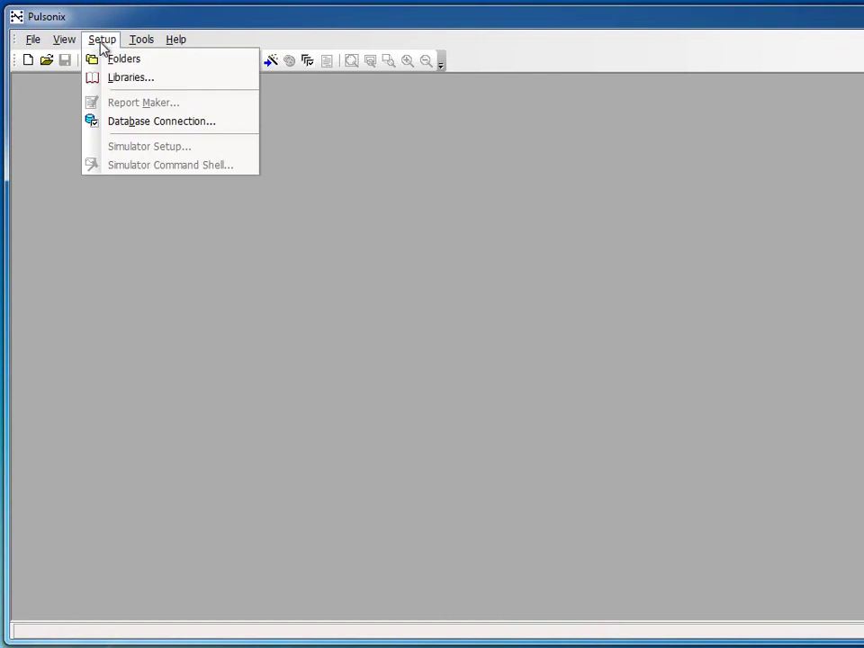
{"action": "left_click", "coordinate": [129, 79]}
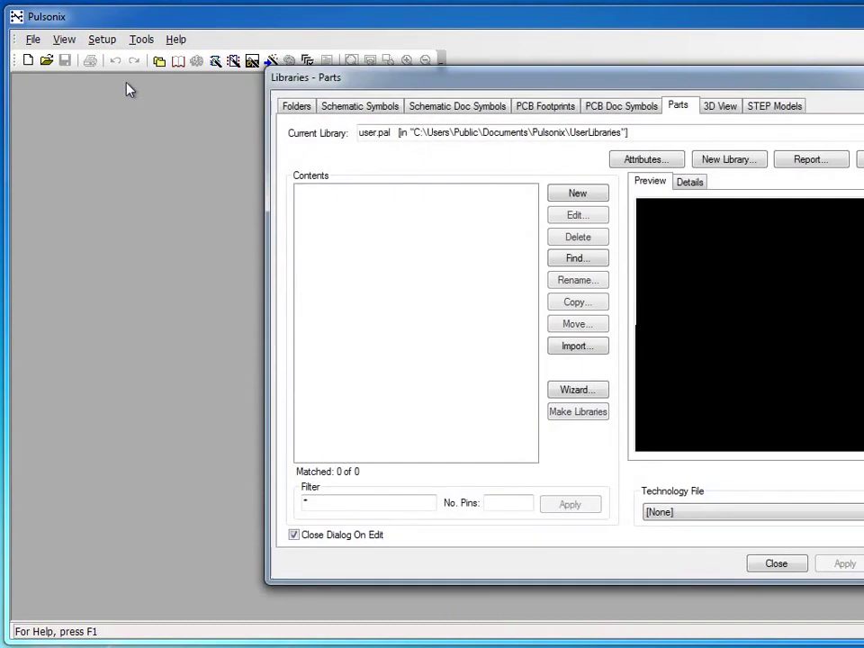
{"action": "left_click", "coordinate": [303, 108]}
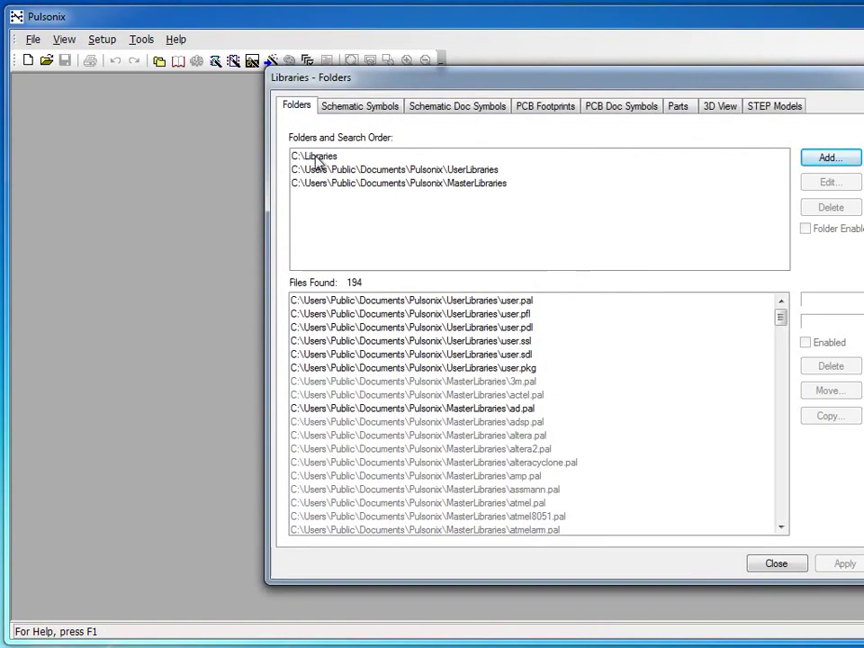
{"action": "left_click", "coordinate": [317, 159]}
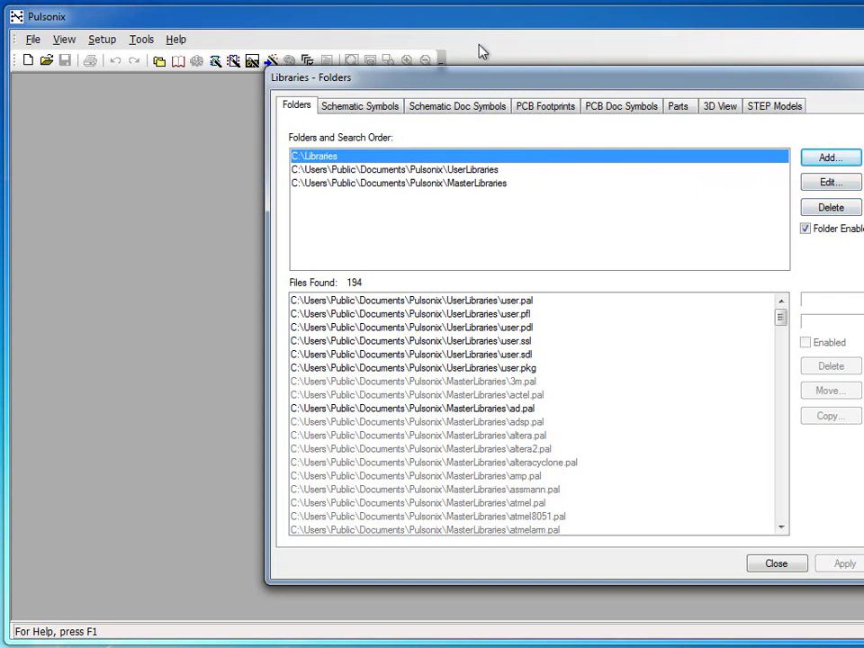
{"action": "left_click", "coordinate": [379, 113]}
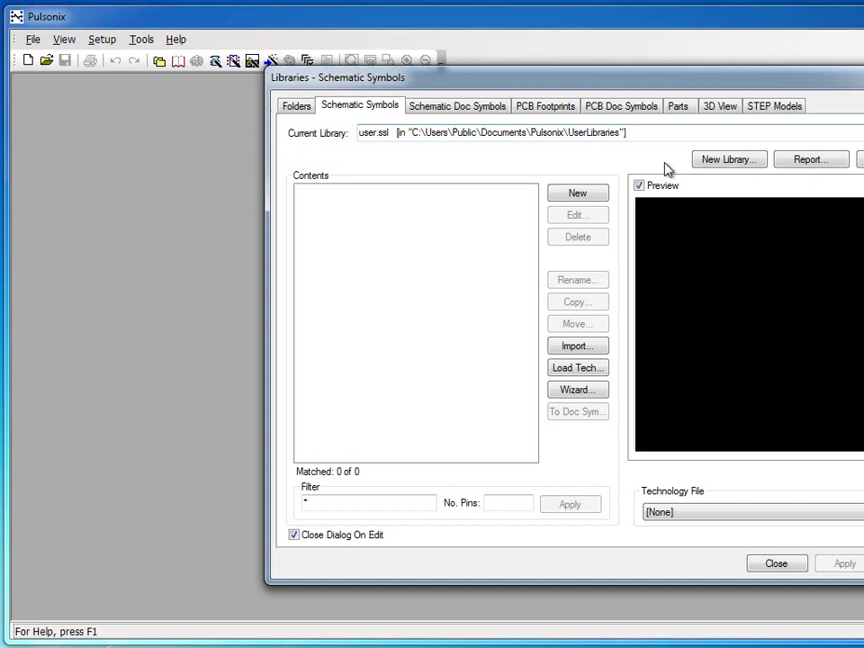
Create a new schematic symbol library 'Sample' in C:\Libraries
{"action": "left_click", "coordinate": [711, 162]}
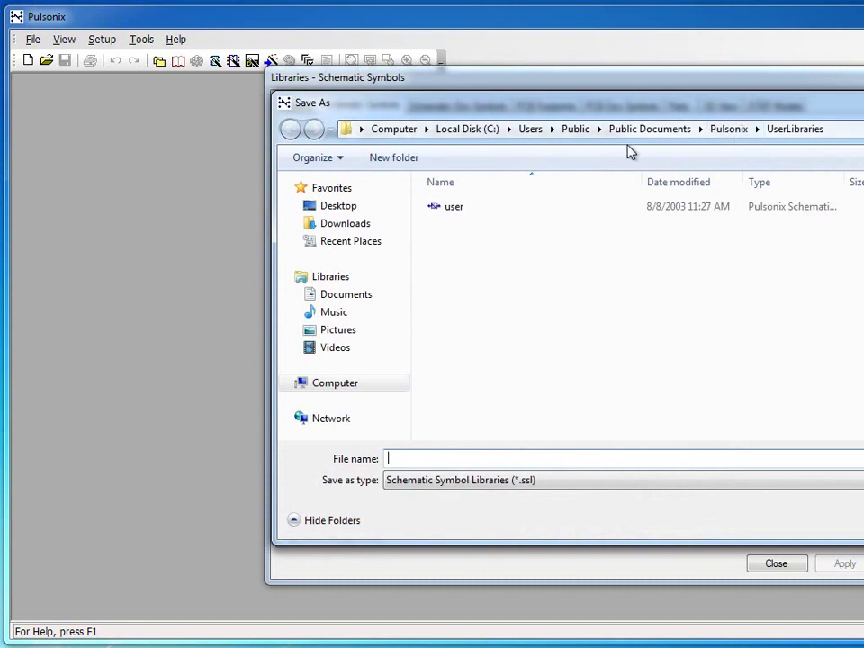
{"action": "left_click", "coordinate": [474, 135]}
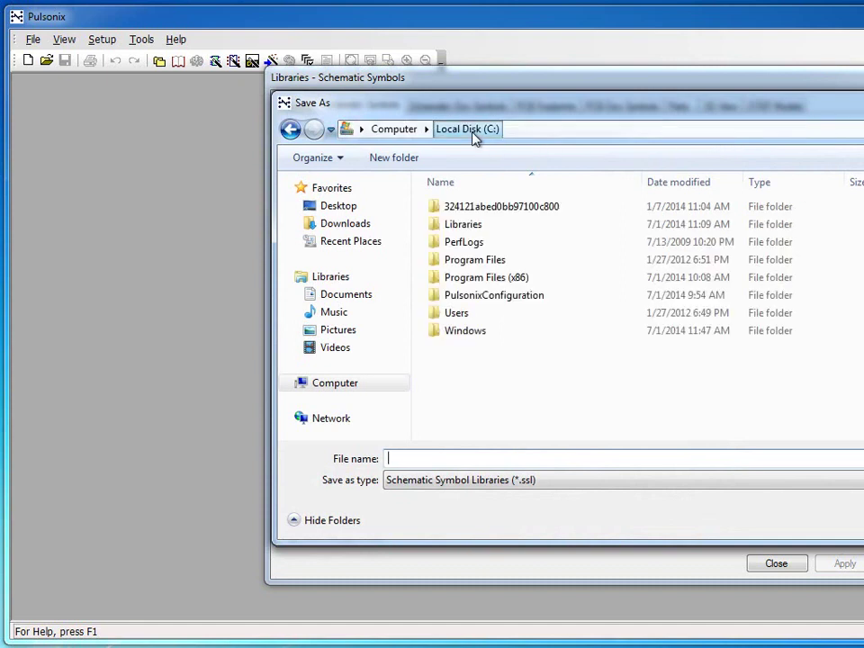
{"action": "double_click", "coordinate": [466, 227]}
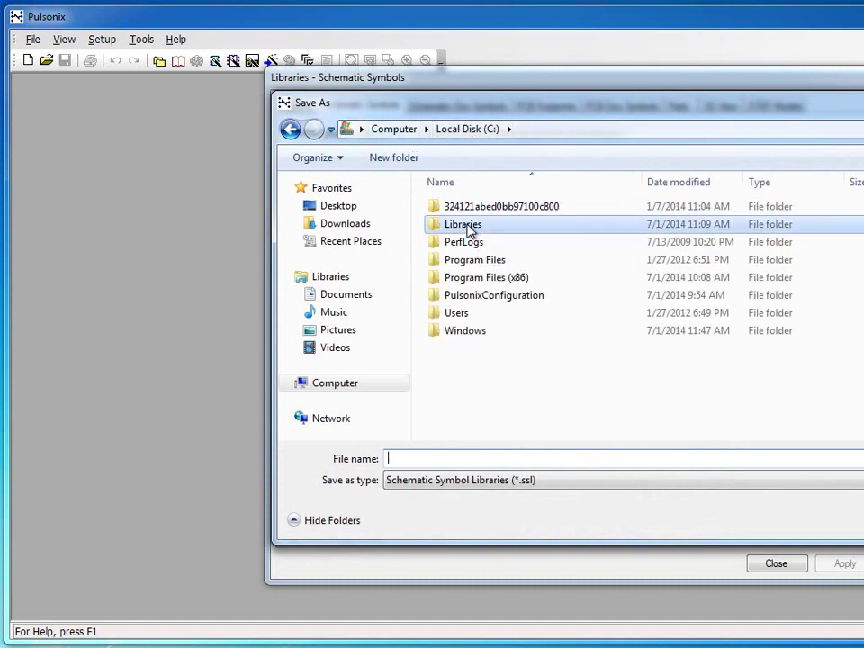
{"action": "left_click", "coordinate": [585, 459]}
{"action": "type", "text": "S"}
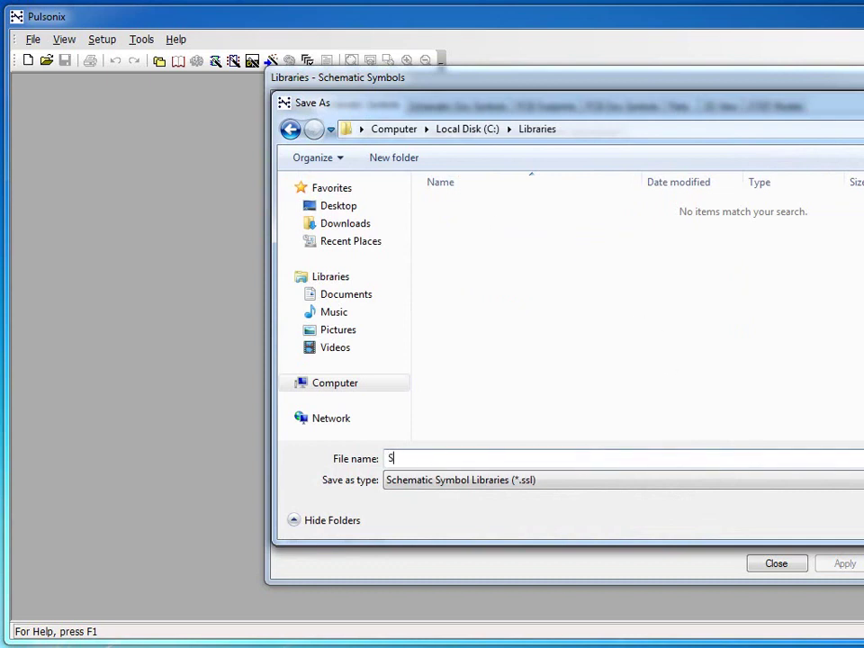
{"action": "type", "text": "ample"}
{"action": "key", "text": "Return"}
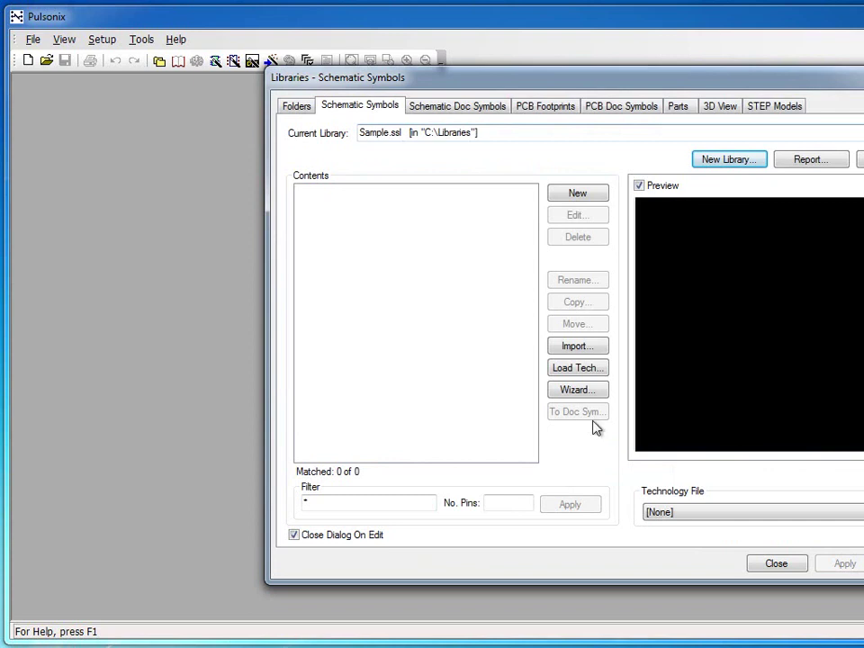
Choose the PLX file in \\impalass\E\Cisco\Pulsonix\2014-07-01_07-31-24 as the symbol import source
{"action": "left_click", "coordinate": [594, 351]}
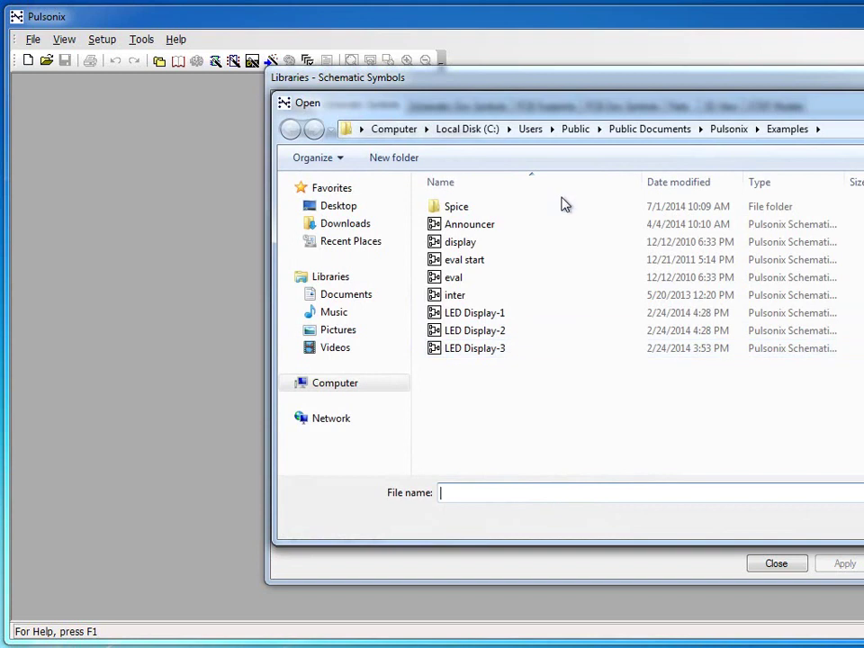
{"action": "left_click", "coordinate": [838, 133]}
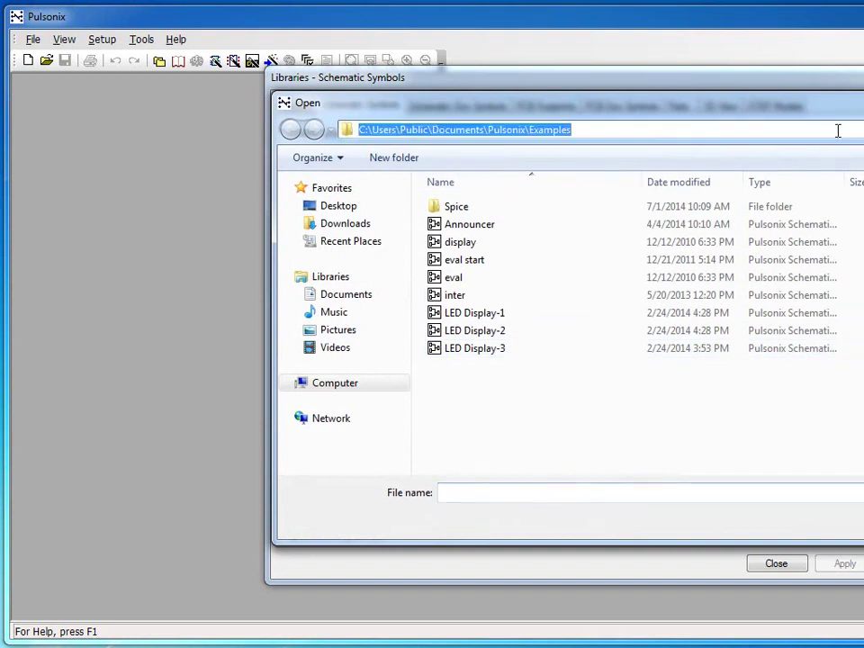
{"action": "type", "text": "\\\\im"}
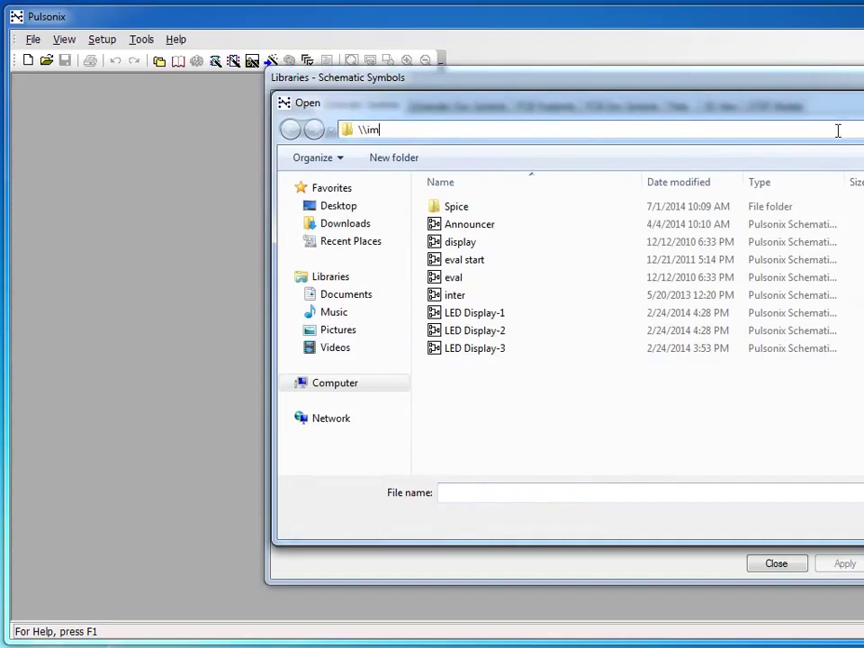
{"action": "type", "text": "palass"}
{"action": "key", "text": "Return"}
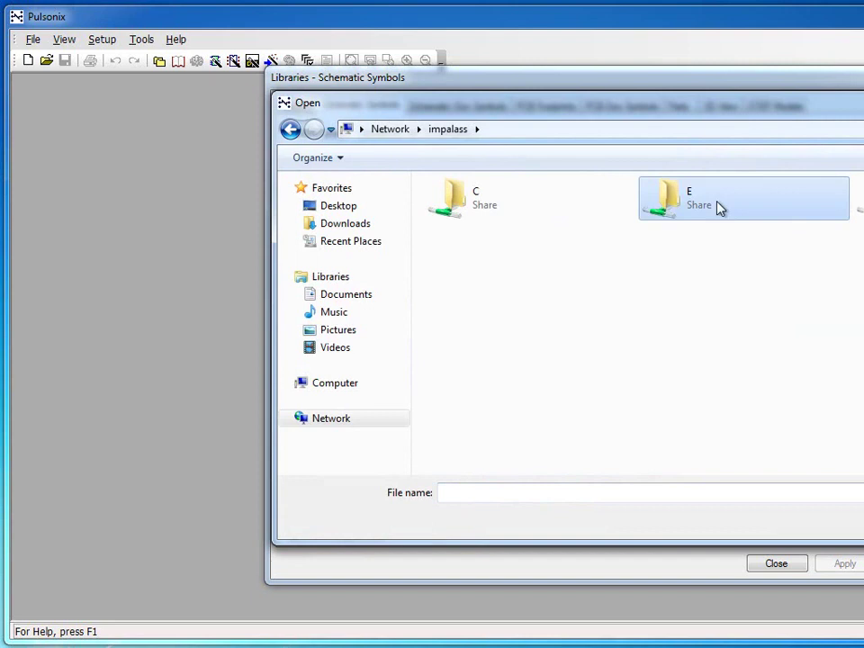
{"action": "double_click", "coordinate": [718, 206]}
{"action": "double_click", "coordinate": [459, 295]}
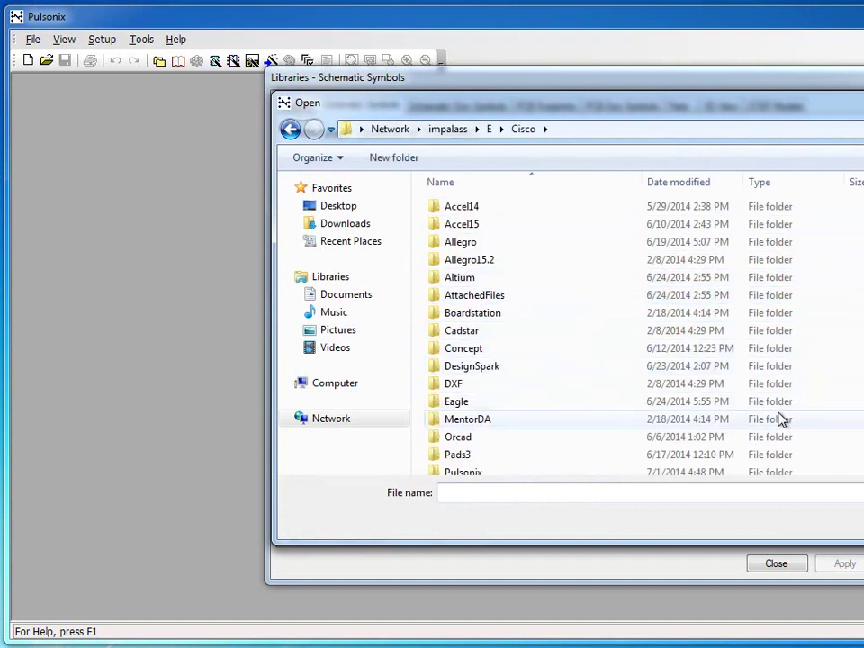
{"action": "double_click", "coordinate": [457, 472]}
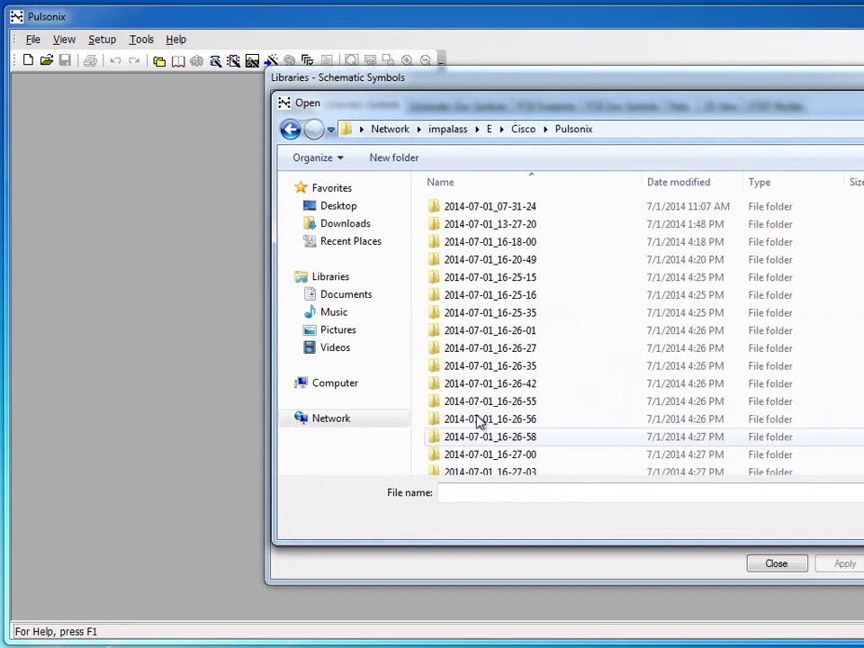
{"action": "double_click", "coordinate": [490, 209]}
{"action": "left_click", "coordinate": [489, 213]}
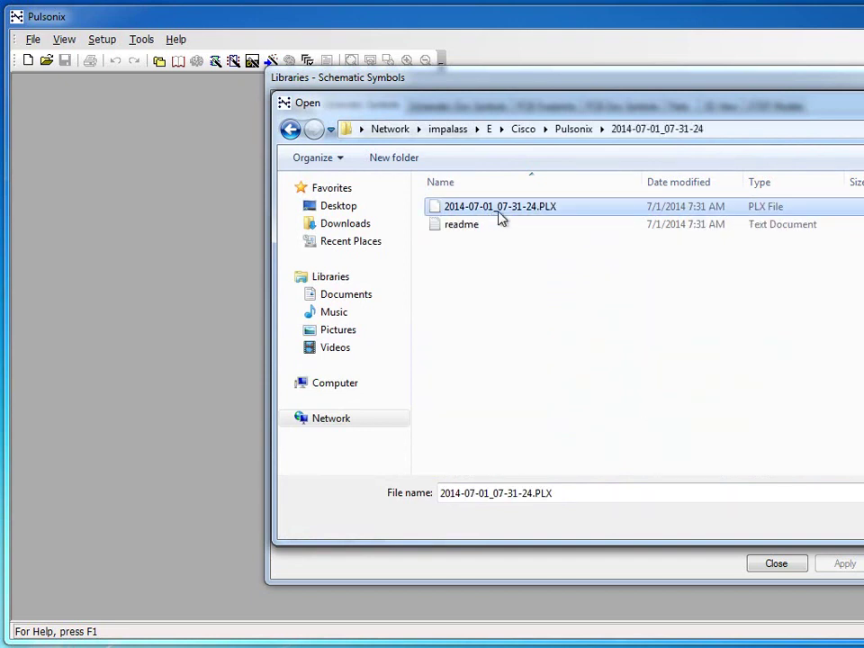
{"action": "double_click", "coordinate": [500, 217]}
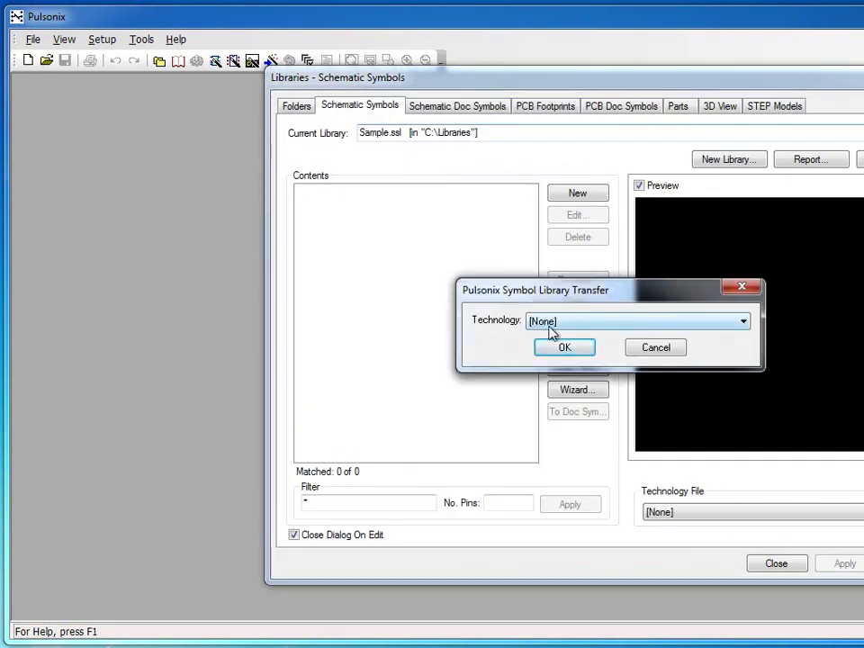
Run the symbol transfer, close the report, and preview the DS1000H308 symbol
{"action": "left_click", "coordinate": [564, 347]}
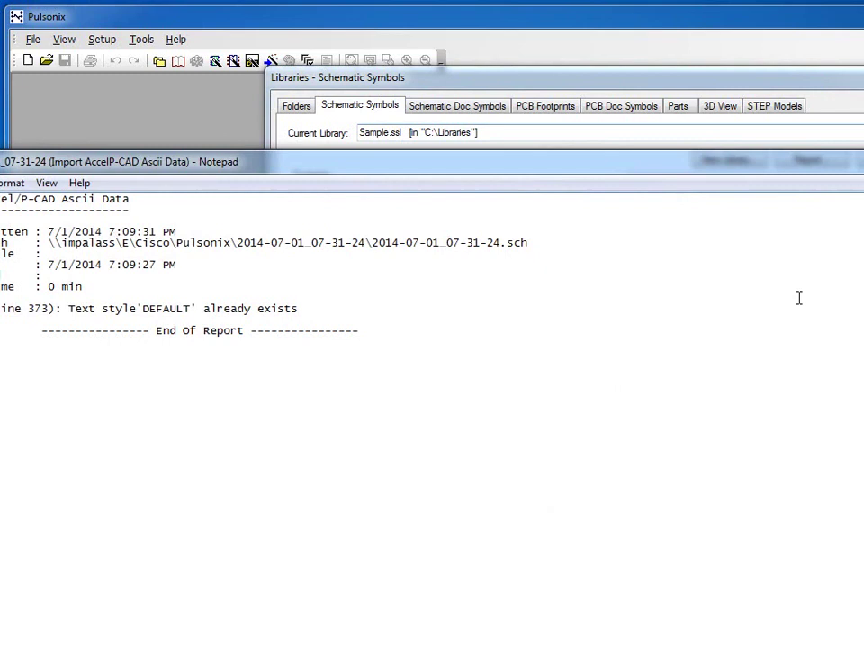
{"action": "key", "text": "alt+F4"}
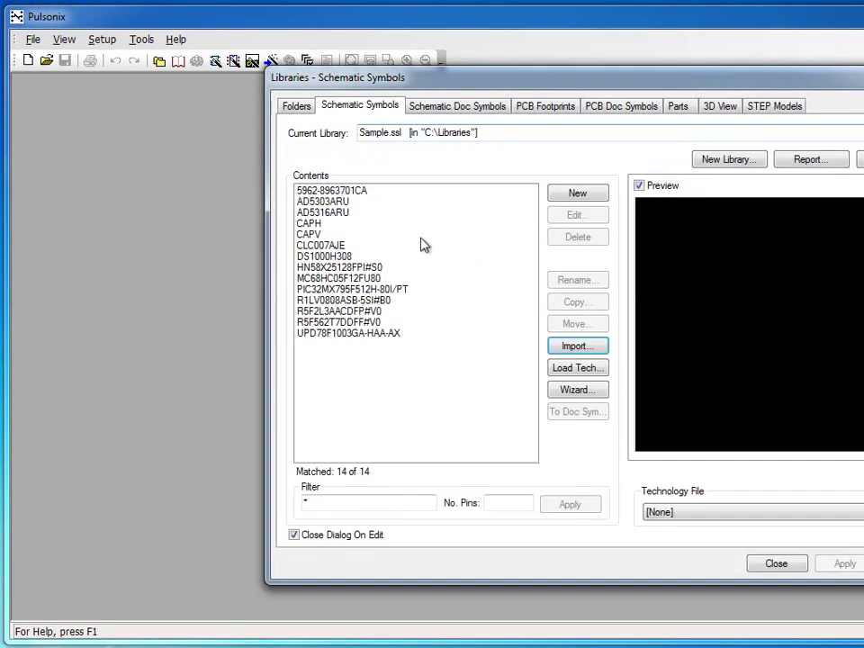
{"action": "left_click", "coordinate": [328, 259]}
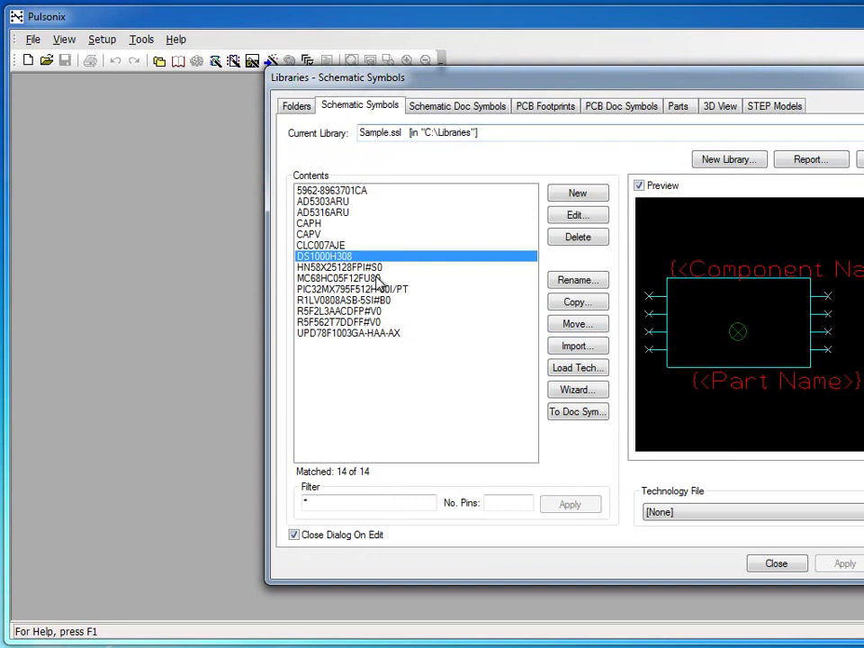
Create a new PCB footprint library 'Sample_FP' in C:\Libraries
{"action": "left_click", "coordinate": [532, 113]}
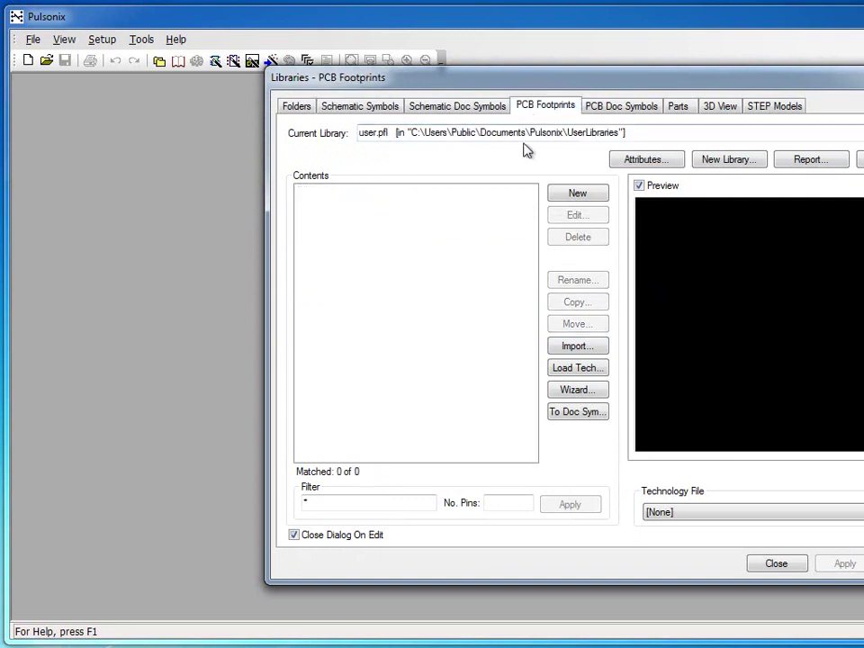
{"action": "left_click", "coordinate": [729, 159]}
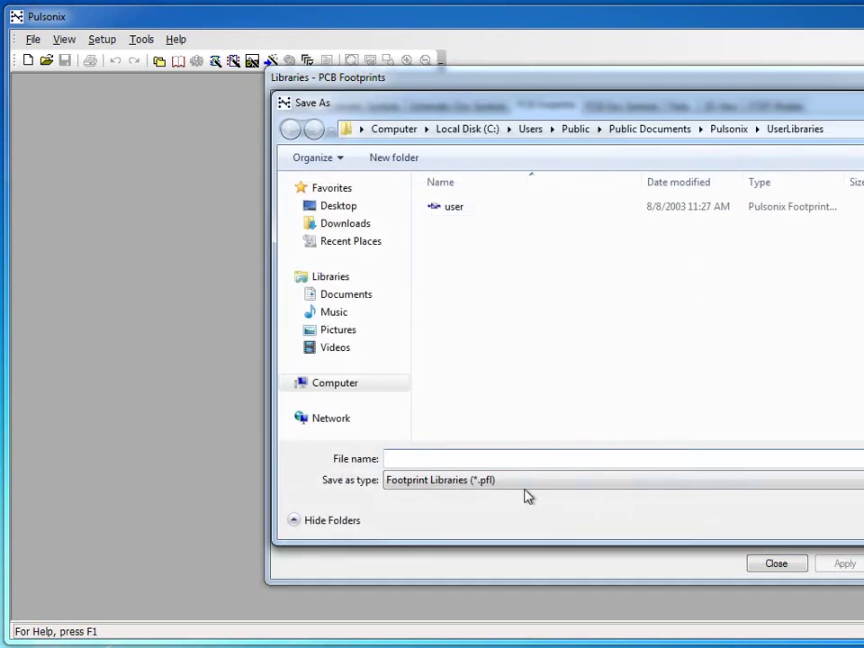
{"action": "left_click", "coordinate": [477, 131]}
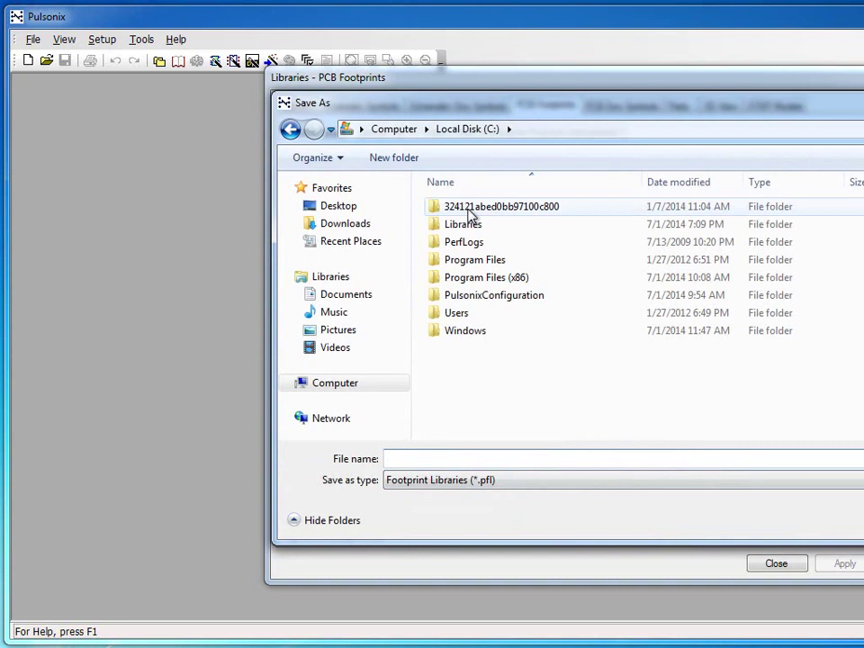
{"action": "double_click", "coordinate": [463, 226]}
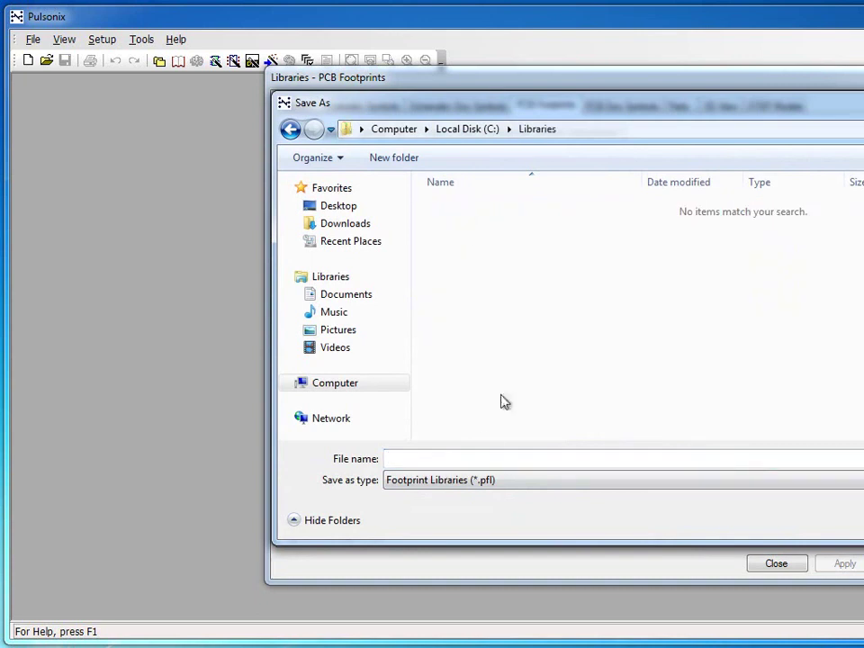
{"action": "left_click", "coordinate": [471, 460]}
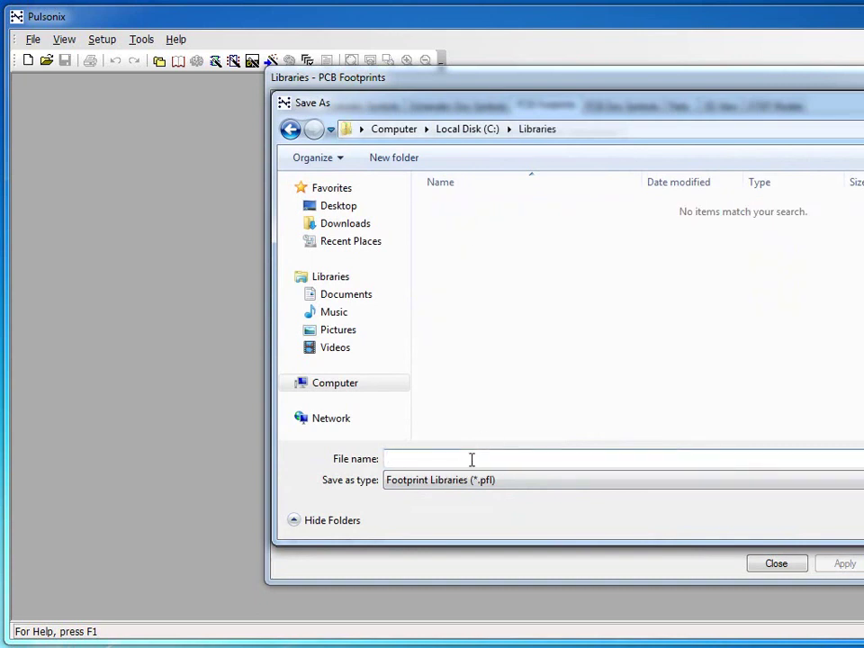
{"action": "type", "text": "Sample"}
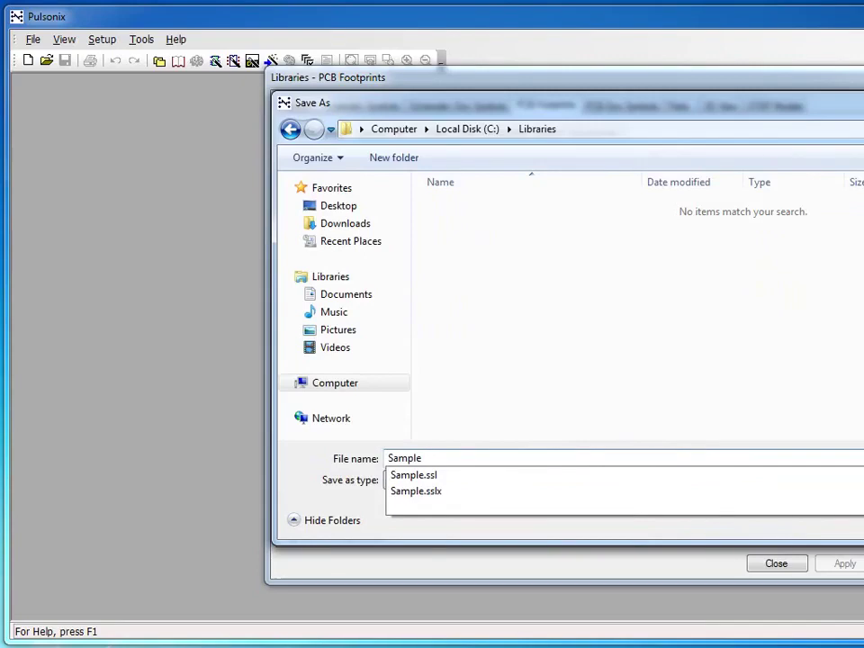
{"action": "type", "text": "_F"}
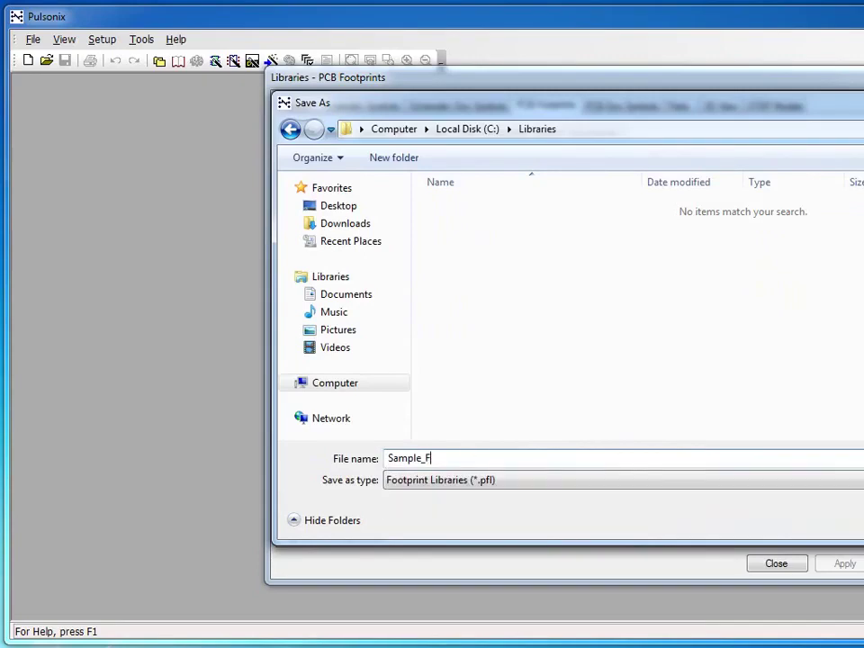
{"action": "type", "text": "P"}
{"action": "key", "text": "Return"}
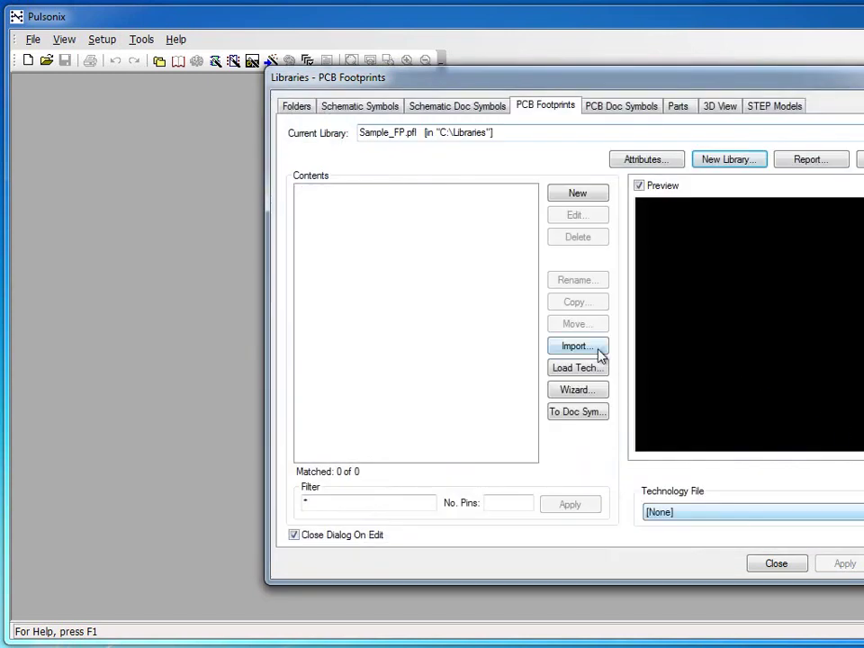
Import the PLX footprints into Sample_FP without a technology, then preview LQFP_80_14X14-M
{"action": "left_click", "coordinate": [599, 354]}
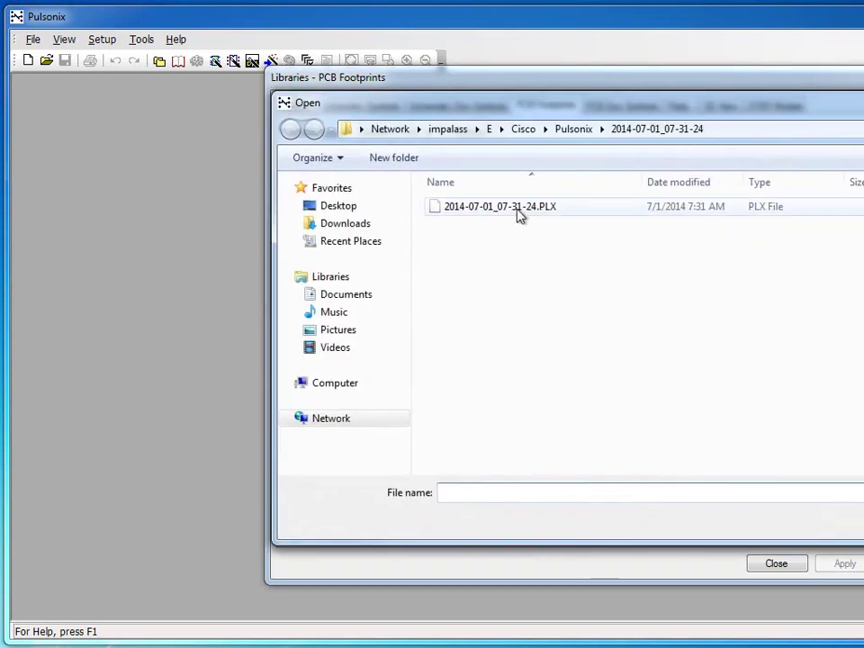
{"action": "double_click", "coordinate": [520, 214]}
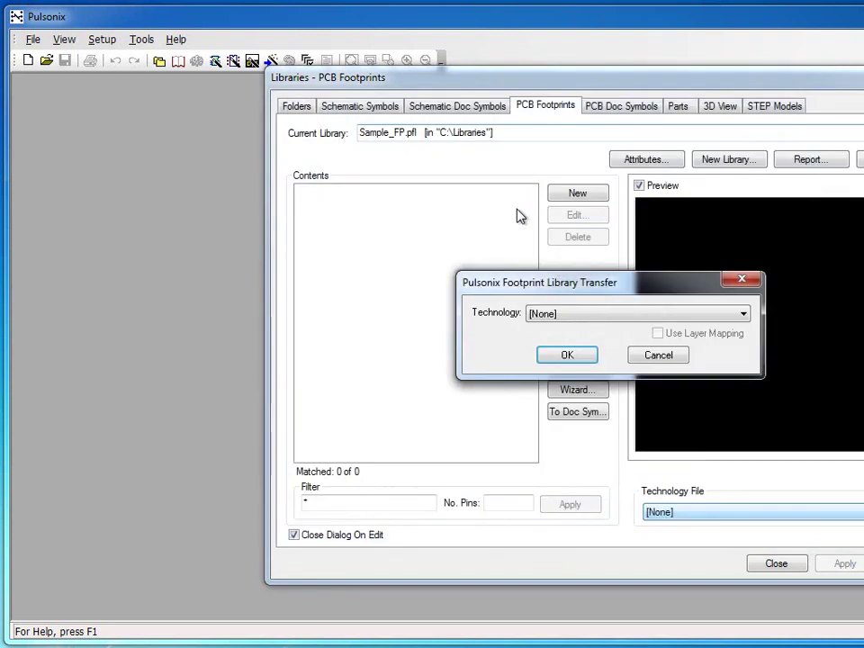
{"action": "left_click", "coordinate": [568, 356]}
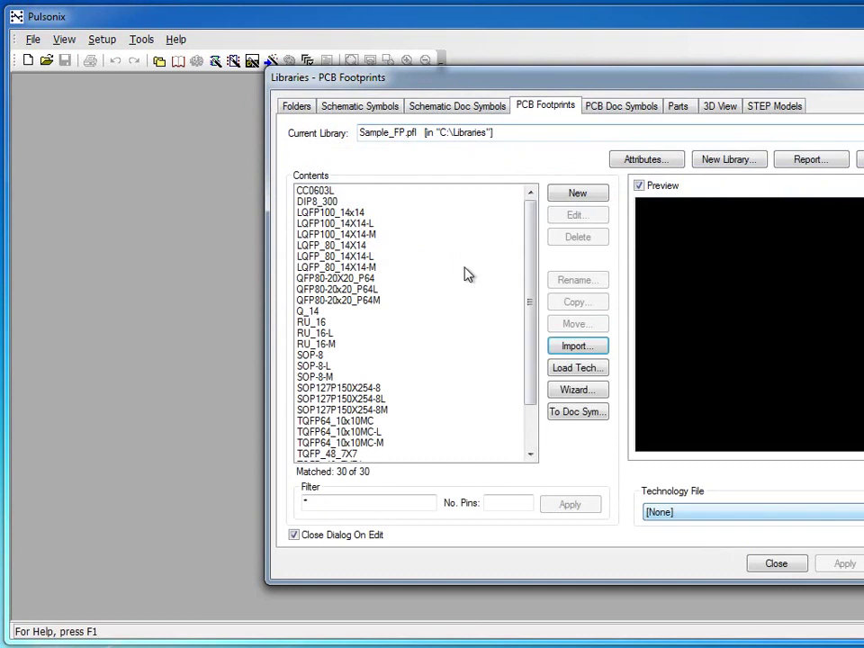
{"action": "left_click", "coordinate": [345, 270]}
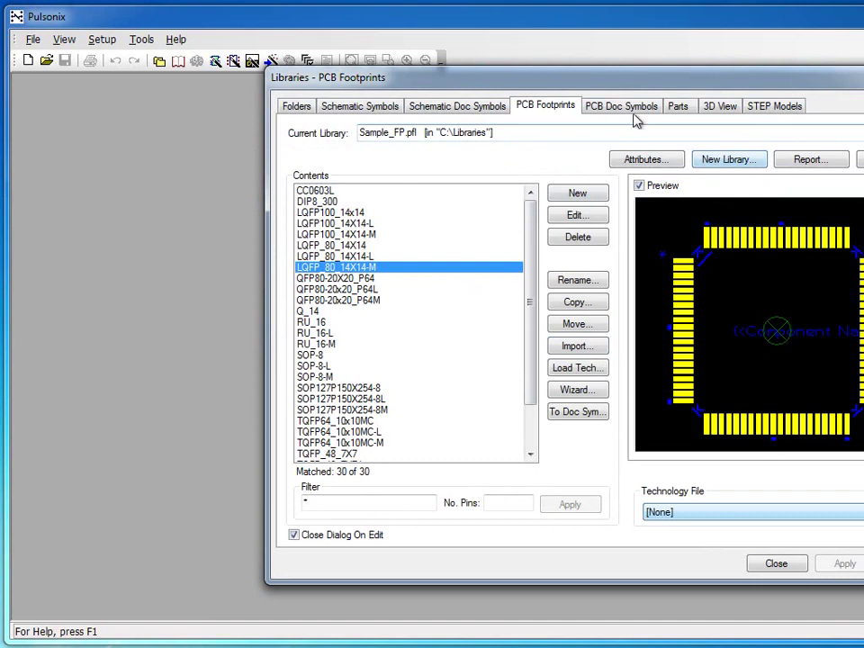
Create a new parts library 'SamplePts' in C:\Libraries
{"action": "left_click", "coordinate": [677, 108]}
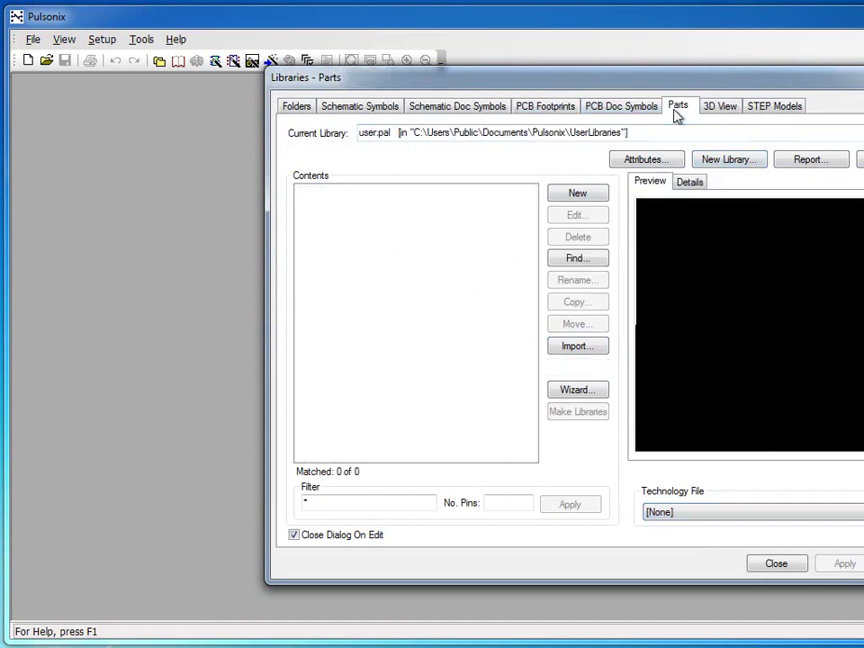
{"action": "left_click", "coordinate": [706, 162]}
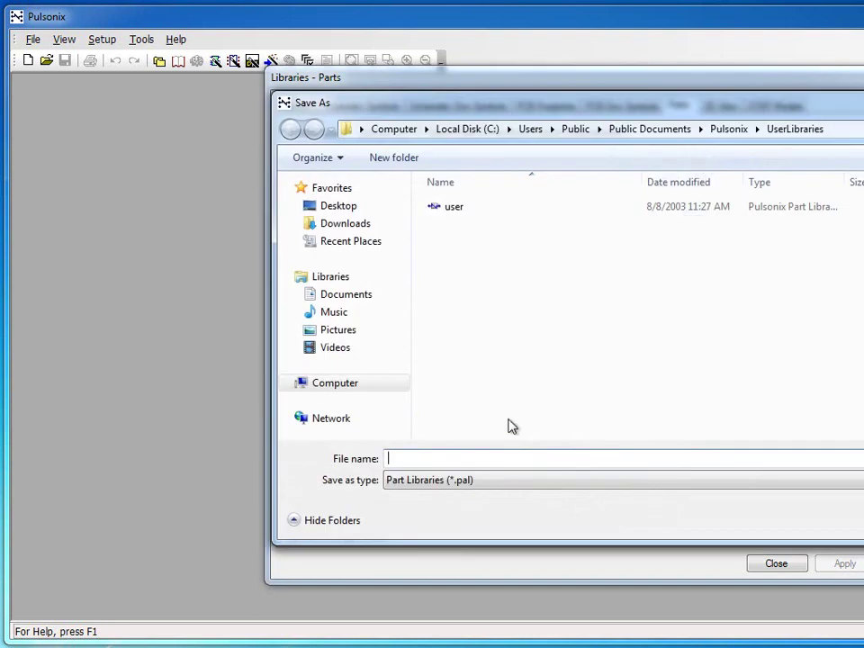
{"action": "left_click", "coordinate": [484, 131]}
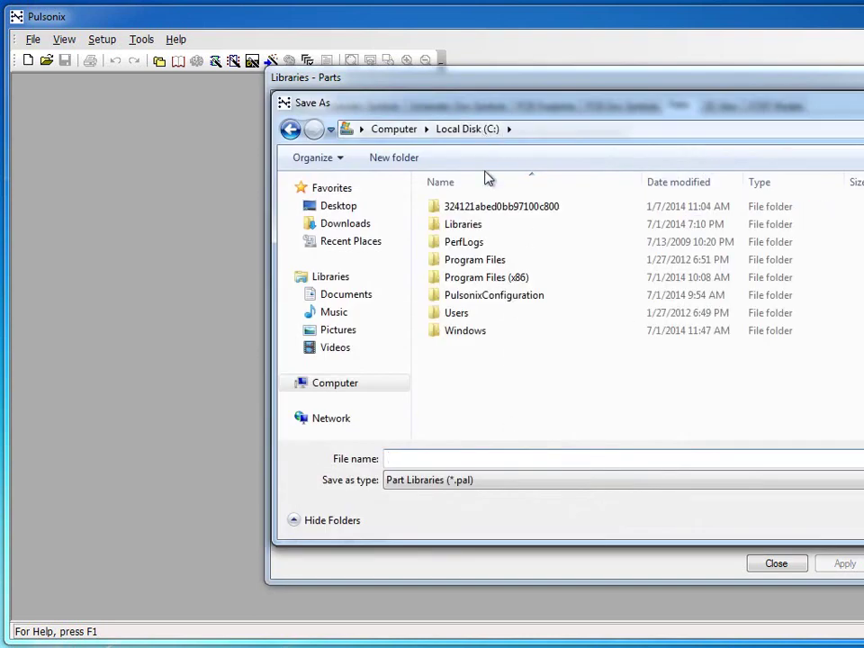
{"action": "double_click", "coordinate": [472, 225]}
{"action": "left_click", "coordinate": [461, 459]}
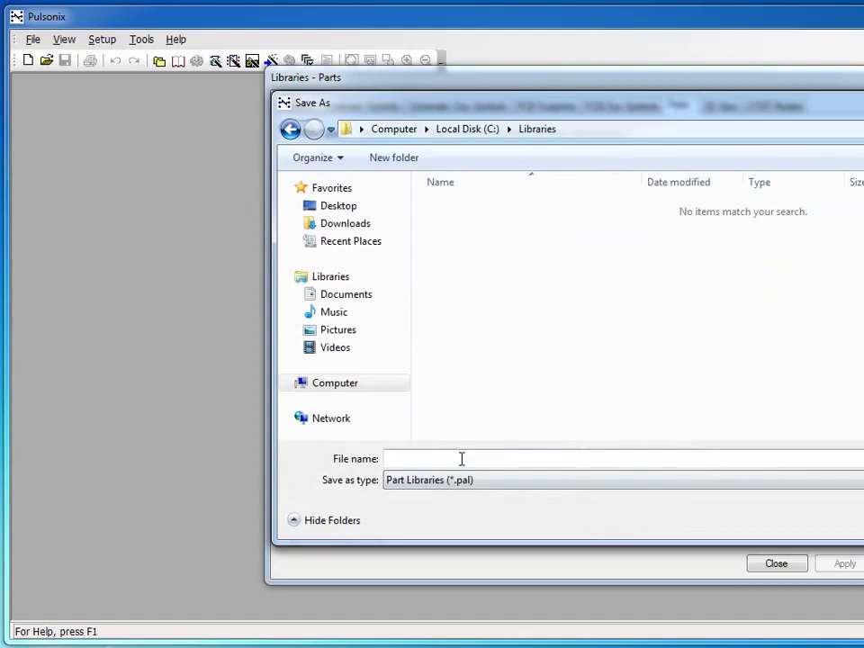
{"action": "type", "text": "Sample"}
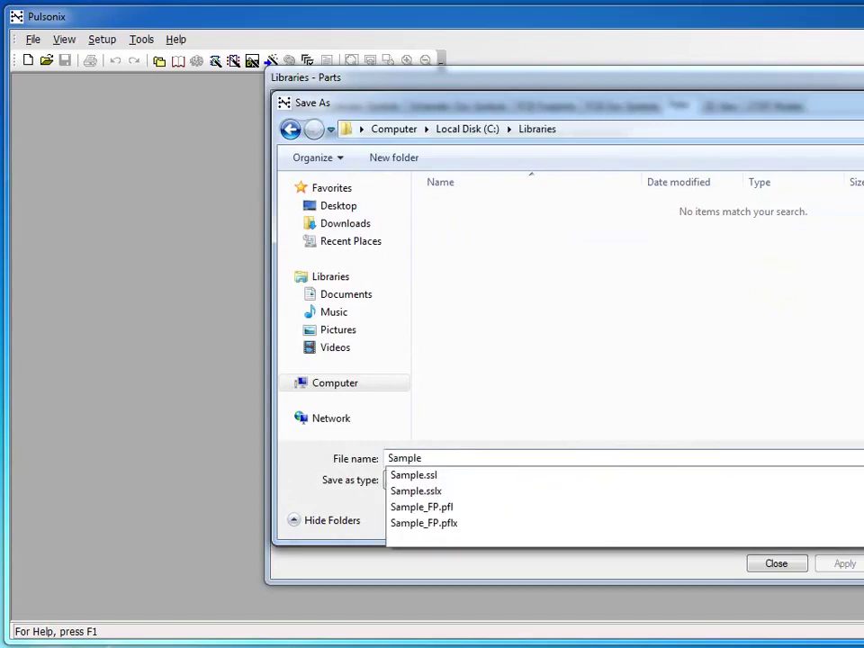
{"action": "type", "text": "Pt"}
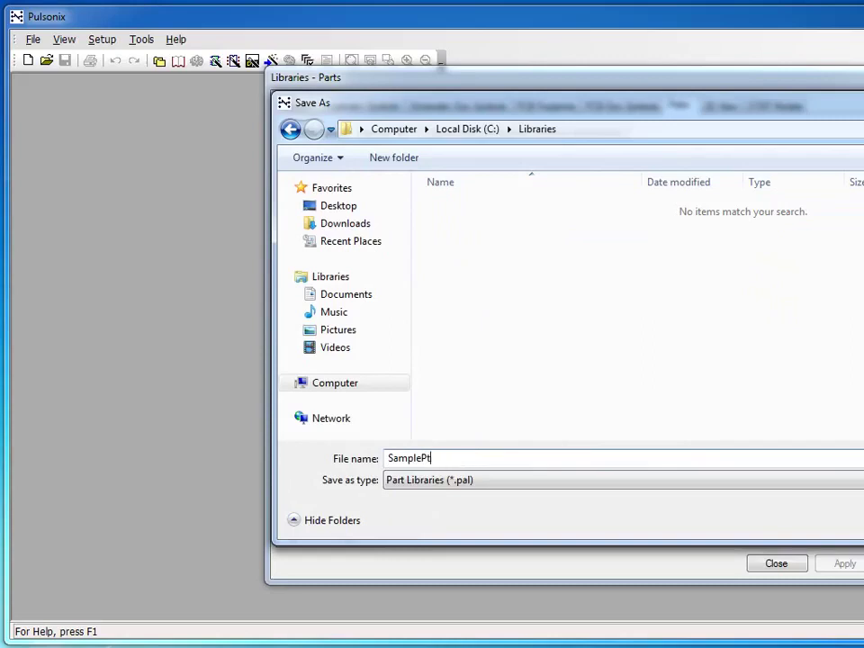
{"action": "type", "text": "s"}
{"action": "key", "text": "Return"}
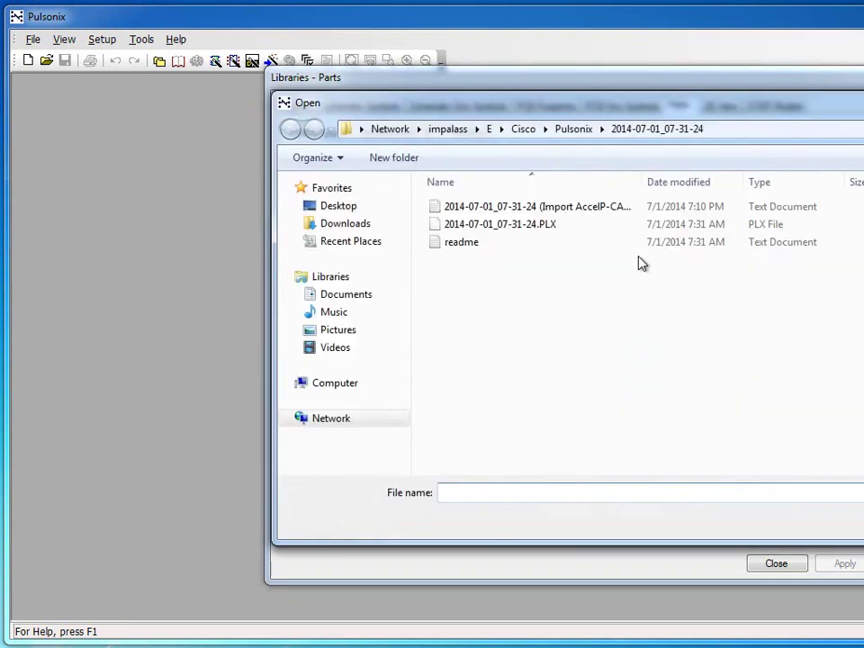
Import the PLX parts into SamplePts without a technology, then preview HN58X25128FPI#S0
{"action": "double_click", "coordinate": [546, 226]}
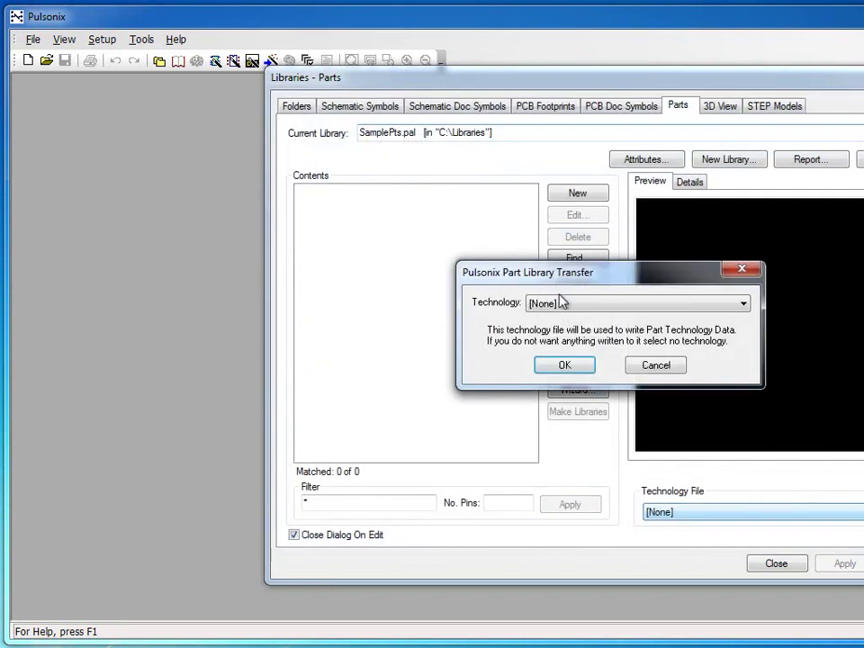
{"action": "left_click", "coordinate": [560, 364]}
{"action": "left_click", "coordinate": [341, 256]}
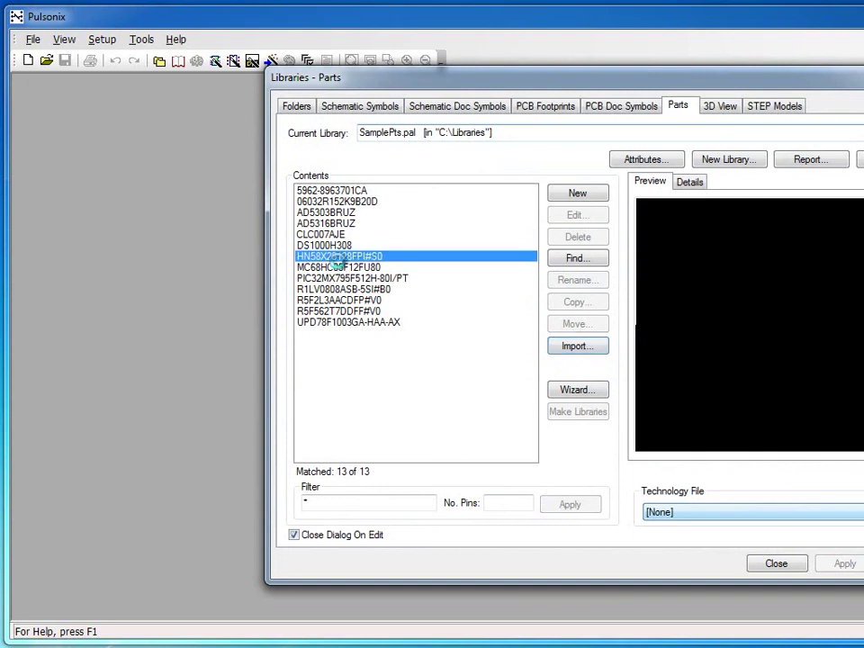